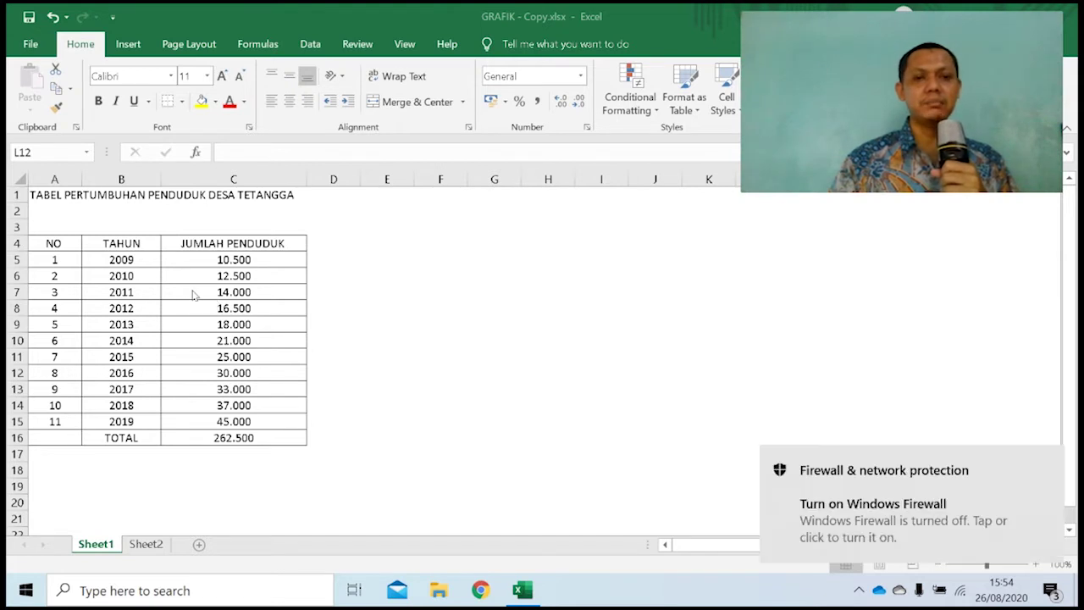
# - Insert a blank 2-D Clustered Column chart from the Insert tab next to the population table
pyautogui.click(128, 44)
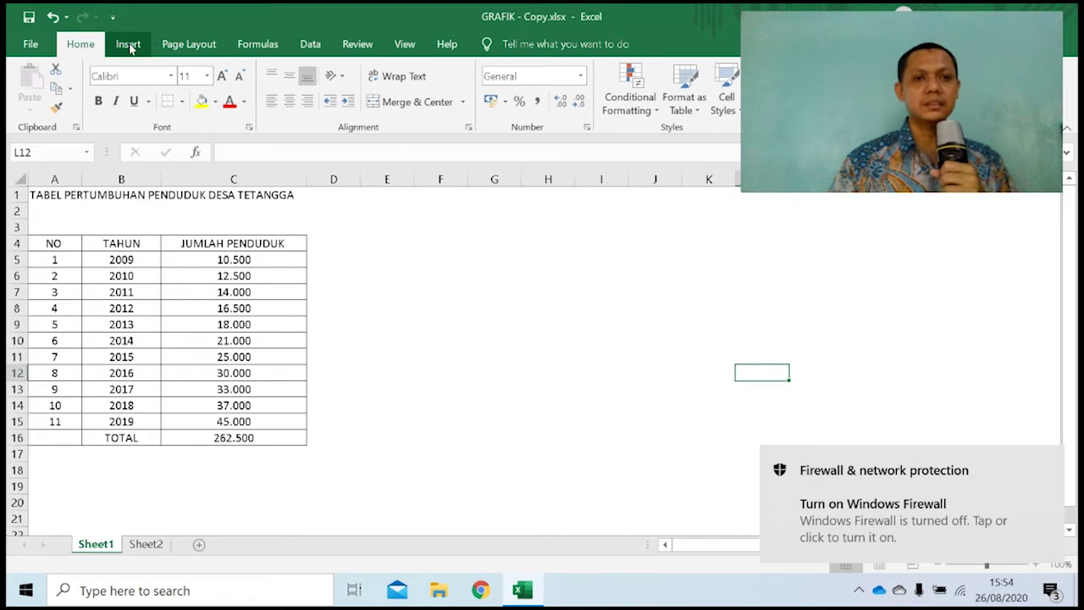
pyautogui.click(129, 46)
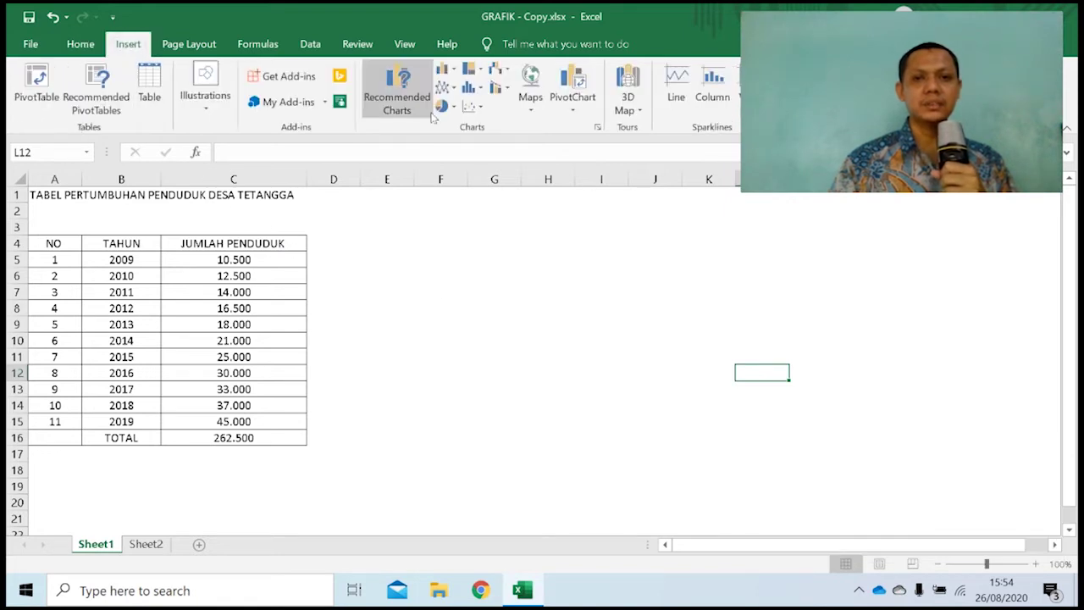
pyautogui.click(444, 71)
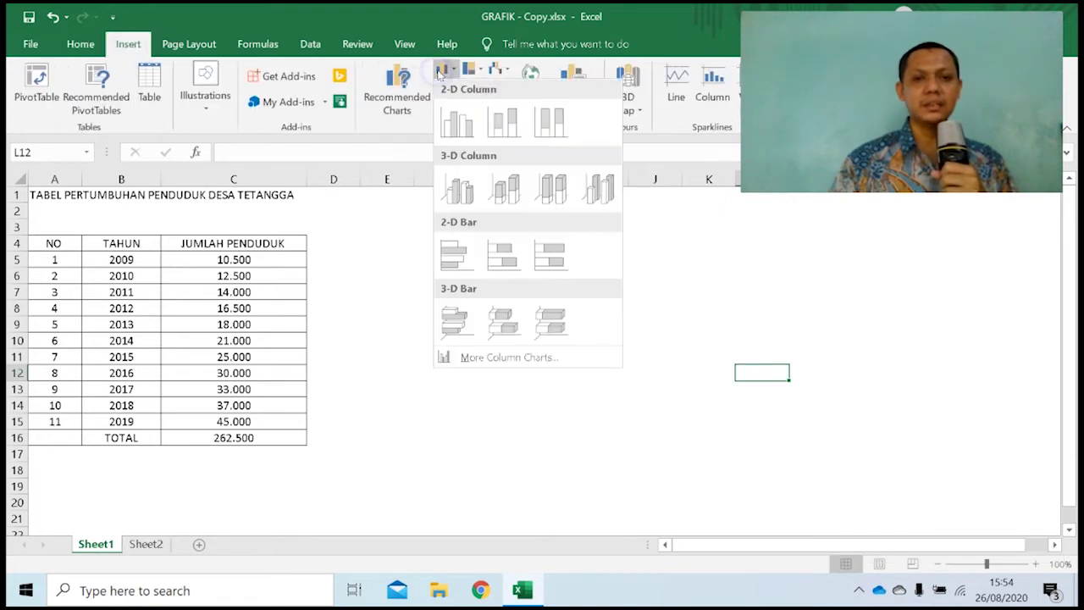
pyautogui.click(457, 128)
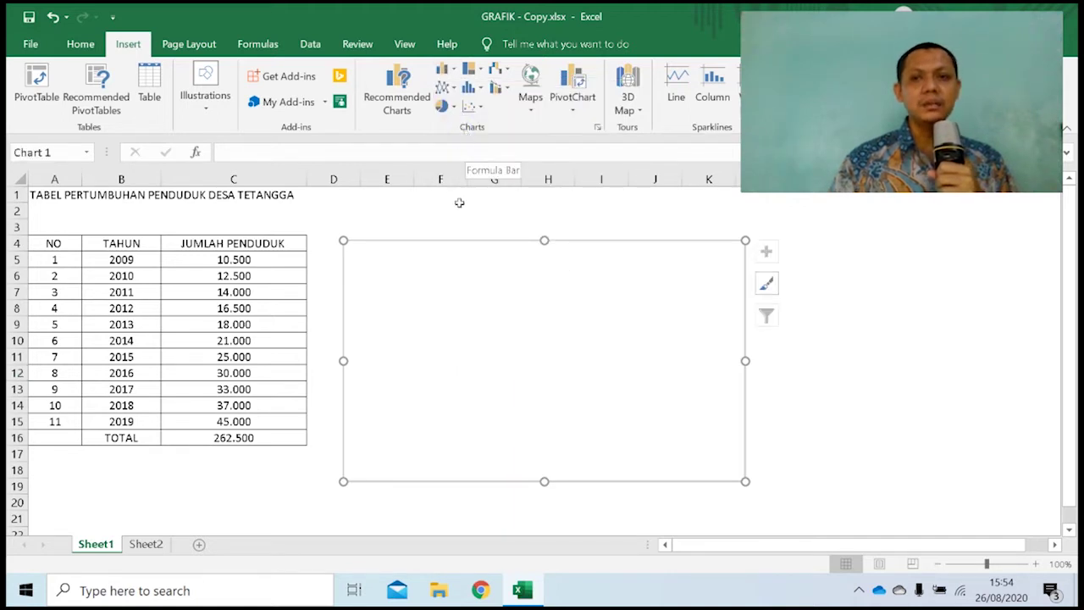
pyautogui.rightClick(511, 246)
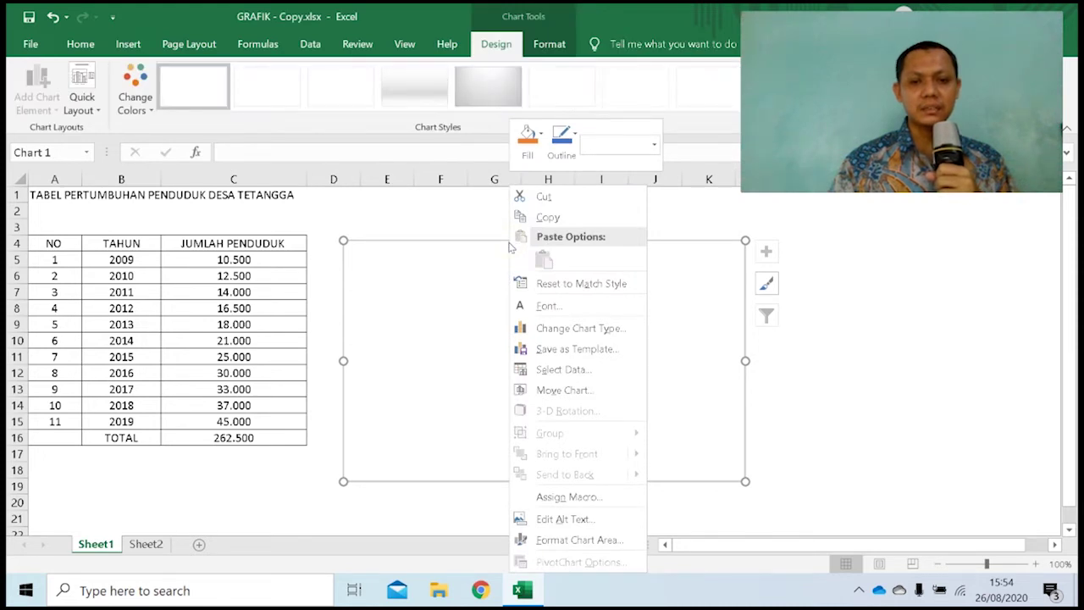
# - Add a chart series named 'JUMLAH PENDUDUK' with values Sheet1!$C$5:$C$15
pyautogui.click(562, 369)
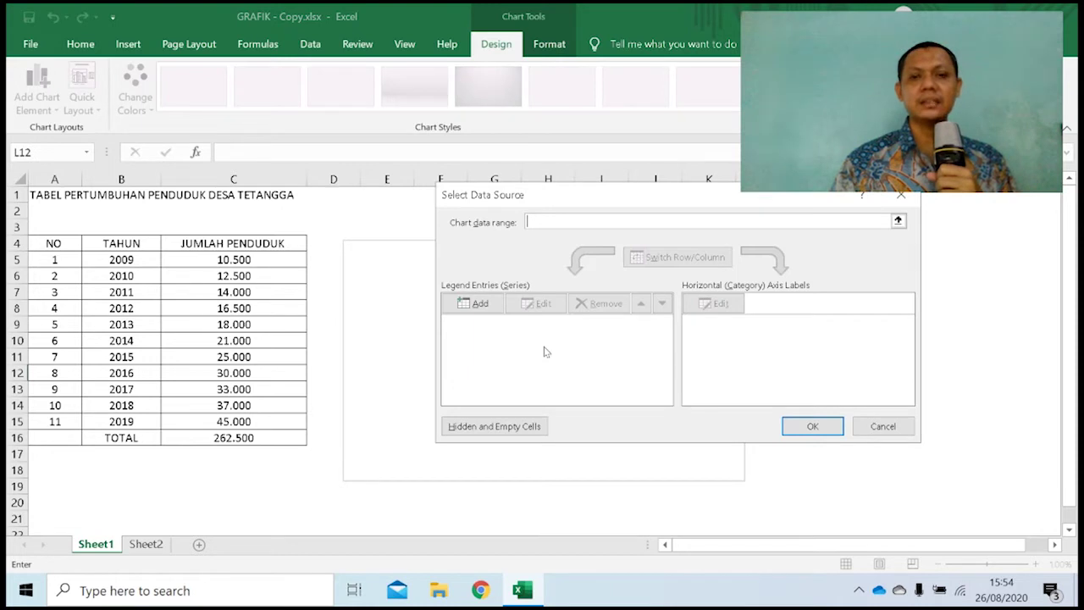
pyautogui.click(479, 303)
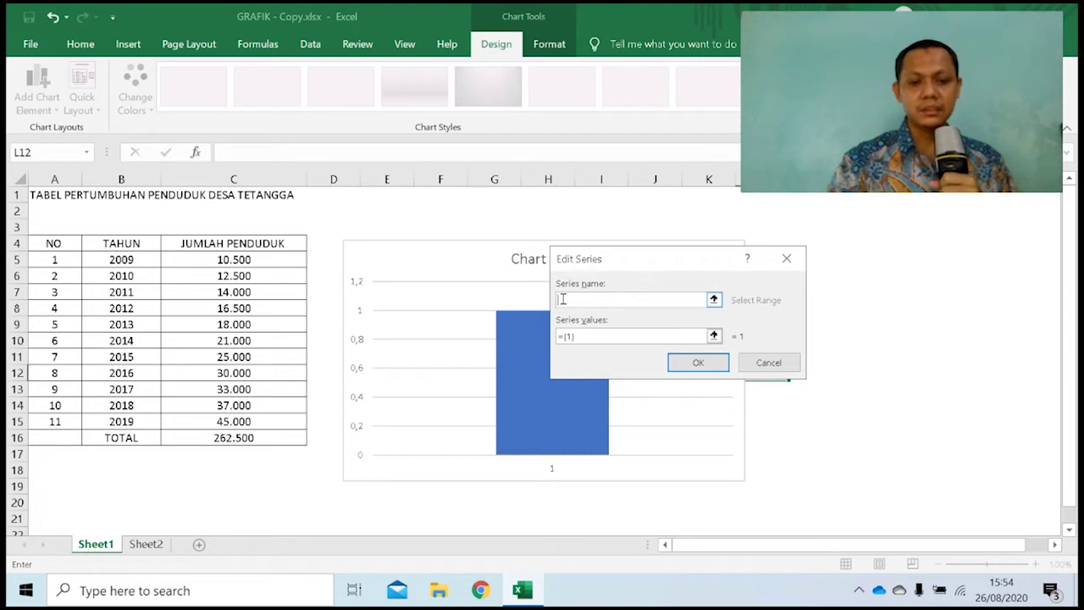
pyautogui.press('capslock')
pyautogui.write('JUMLAH PENDUD')
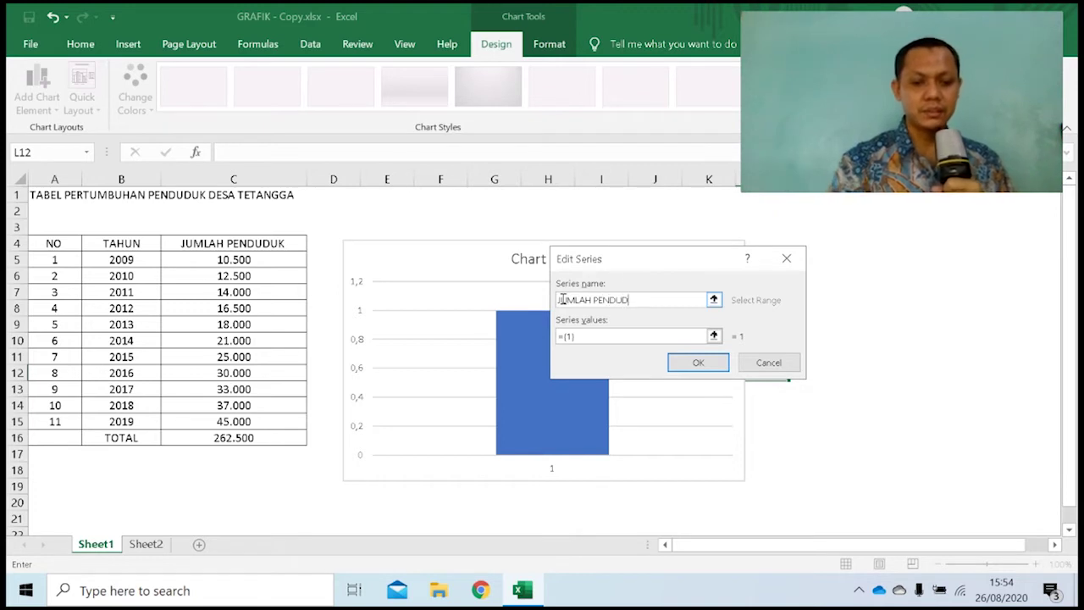
pyautogui.write('UK')
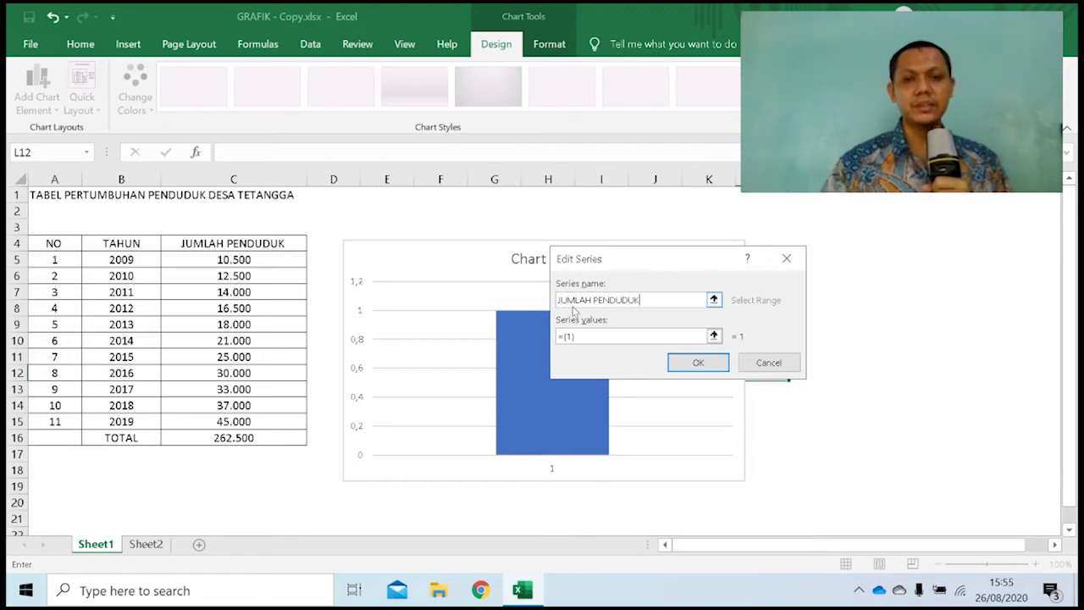
pyautogui.click(595, 338)
pyautogui.press('BackSpace')
pyautogui.press('BackSpace')
pyautogui.press('BackSpace')
pyautogui.moveTo(254, 259); pyautogui.dragTo(255, 424)
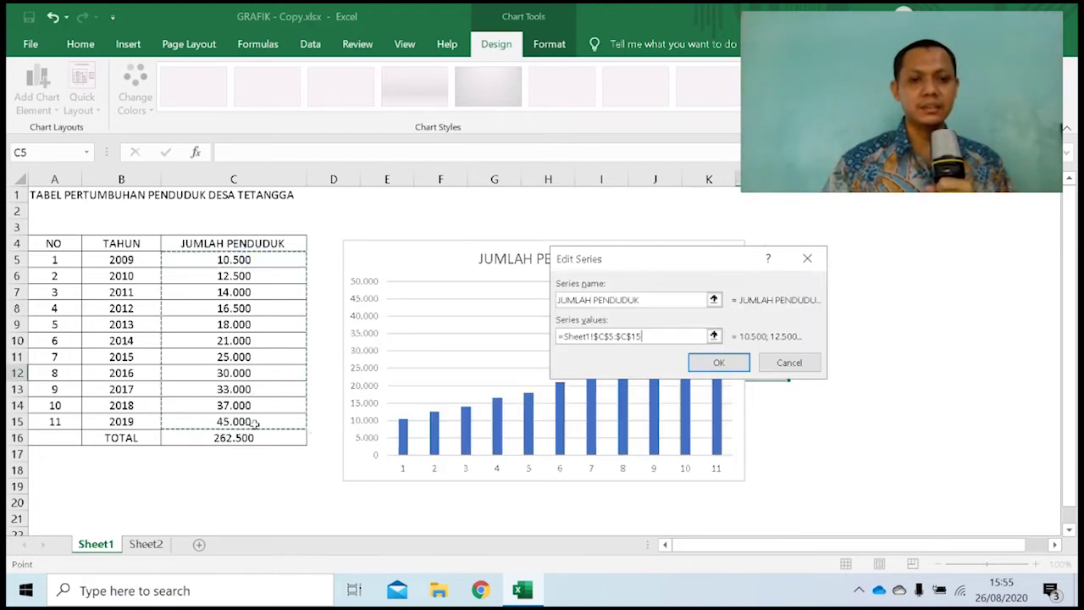
pyautogui.click(717, 365)
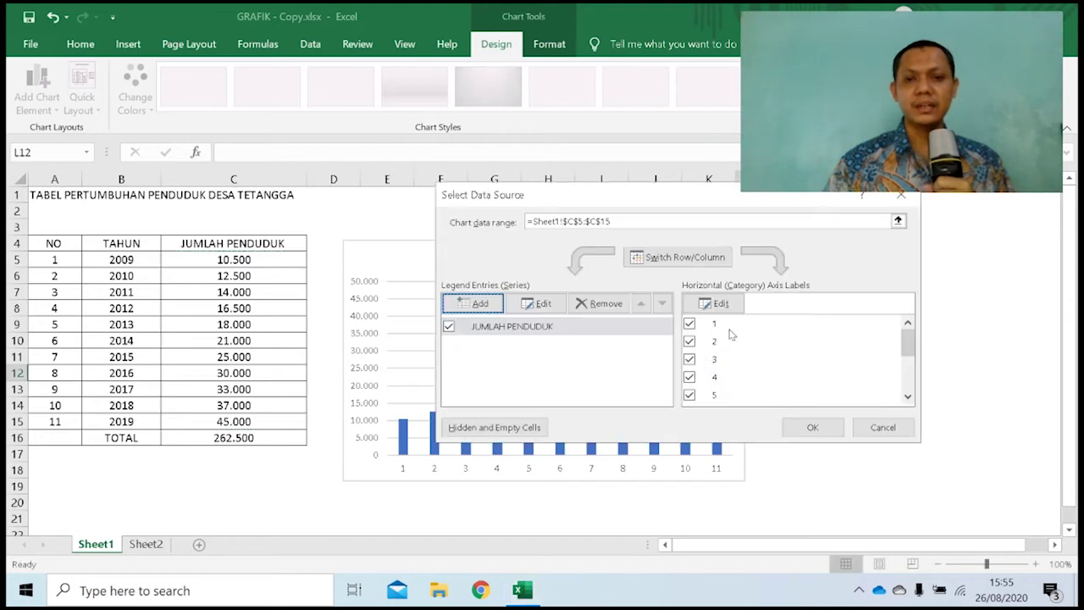
pyautogui.click(720, 305)
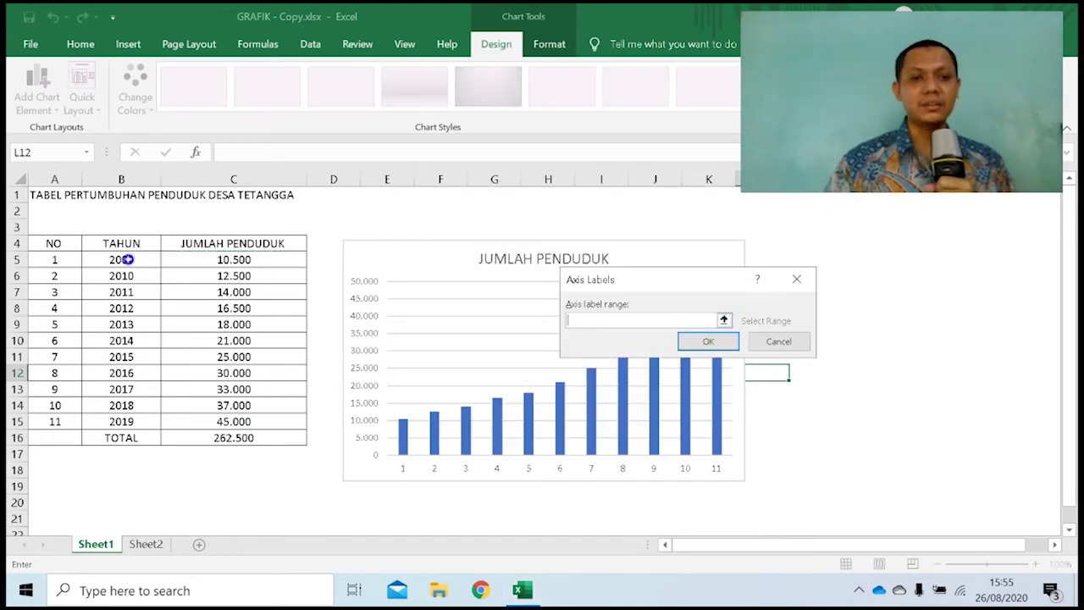
# - Use the years 2009–2019 in B5:B15 as the horizontal axis labels
pyautogui.moveTo(127, 259); pyautogui.dragTo(127, 421)
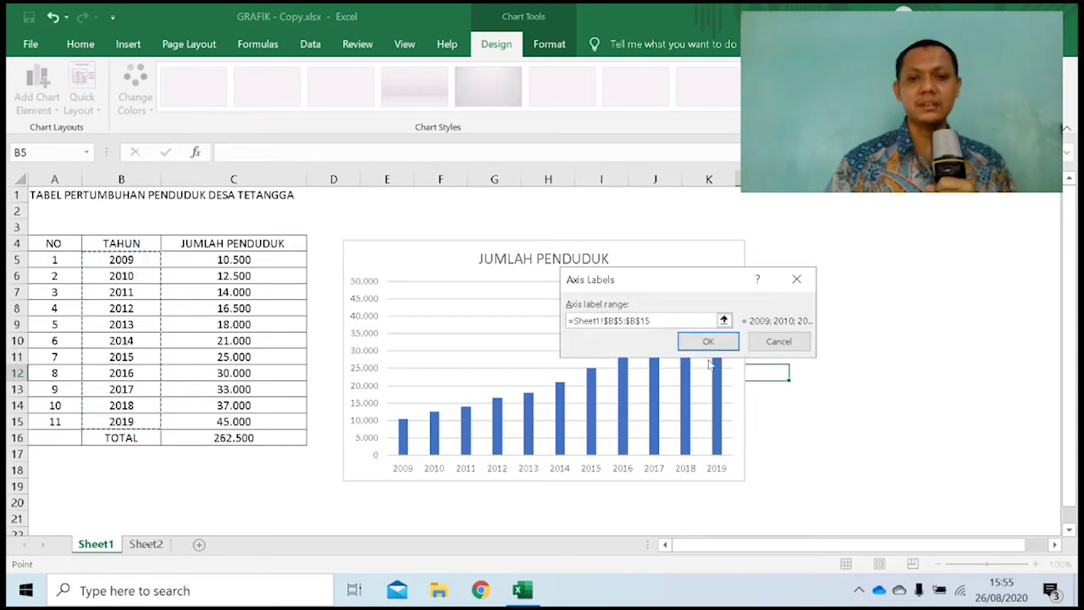
pyautogui.click(710, 343)
pyautogui.click(815, 427)
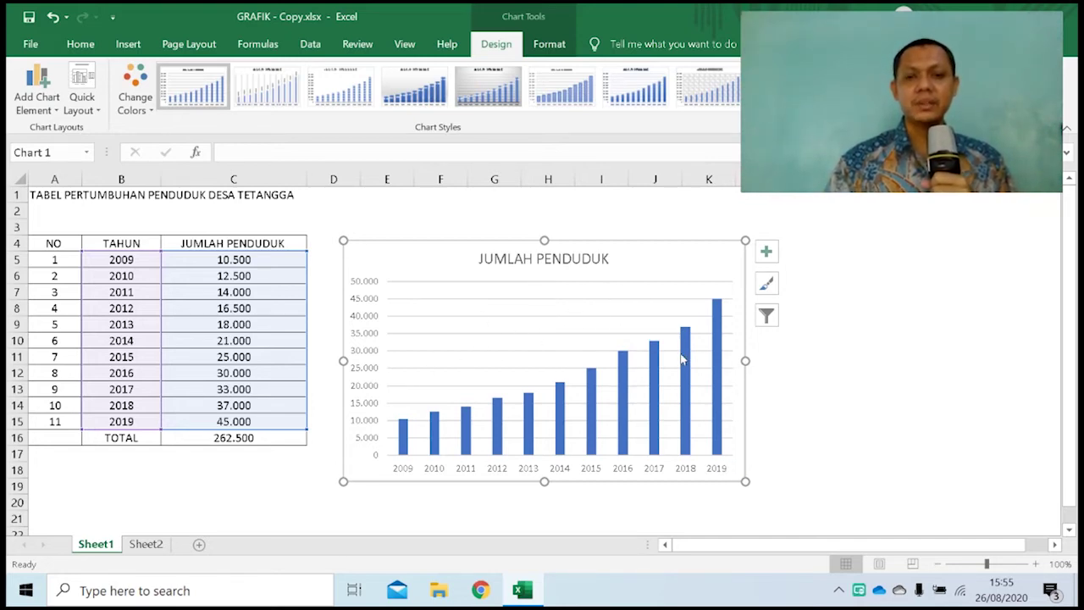
pyautogui.click(97, 111)
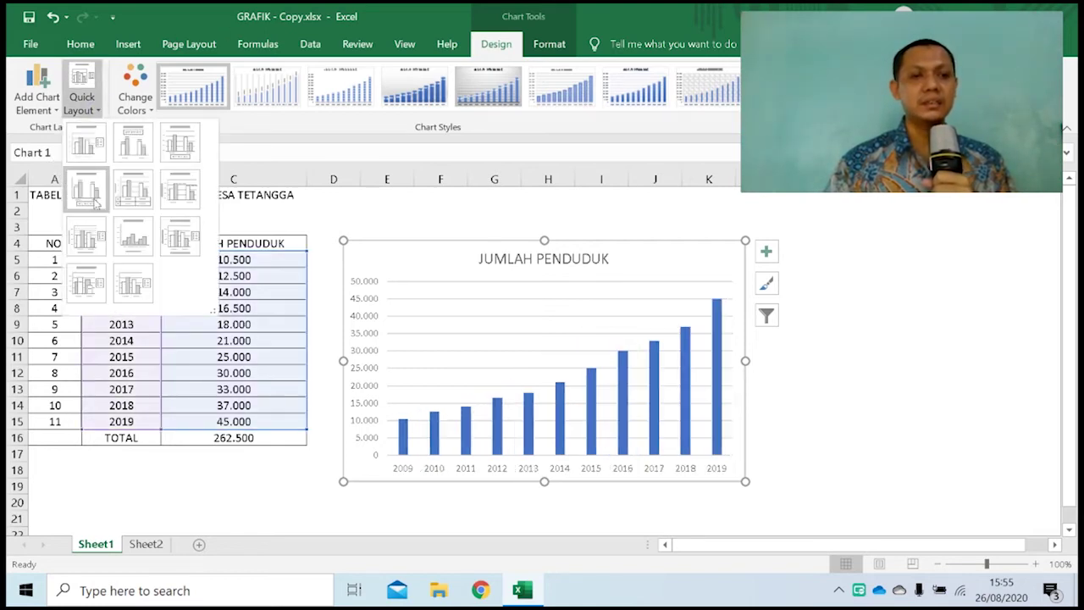
# - Apply the Quick Layout that shows a legend and data labels with no vertical axis
pyautogui.click(129, 155)
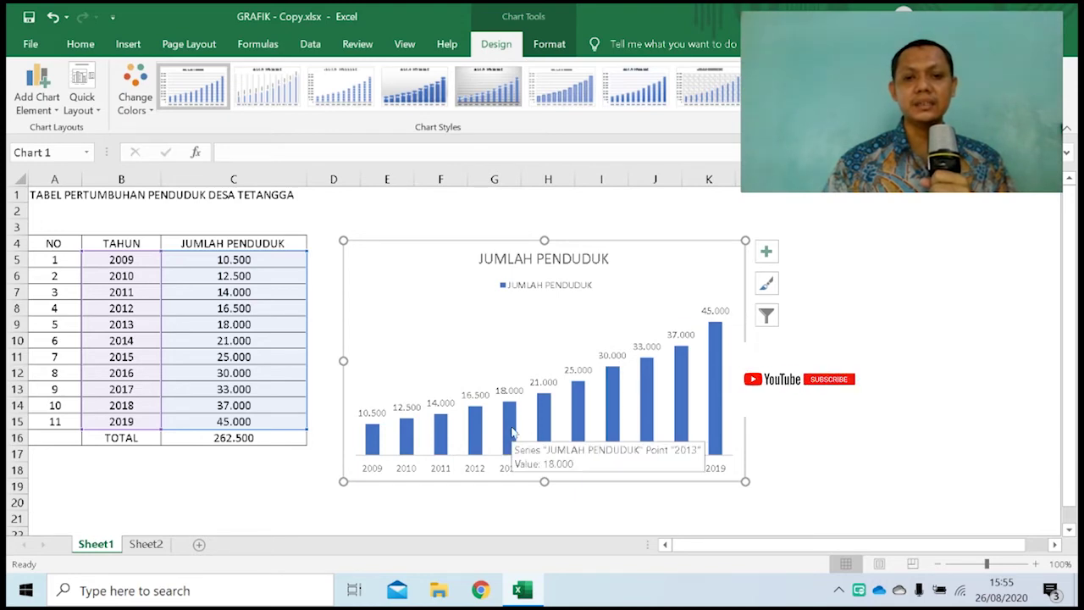
# - Fill the population columns with the two-person couple icon from the People icon library
pyautogui.doubleClick(513, 432)
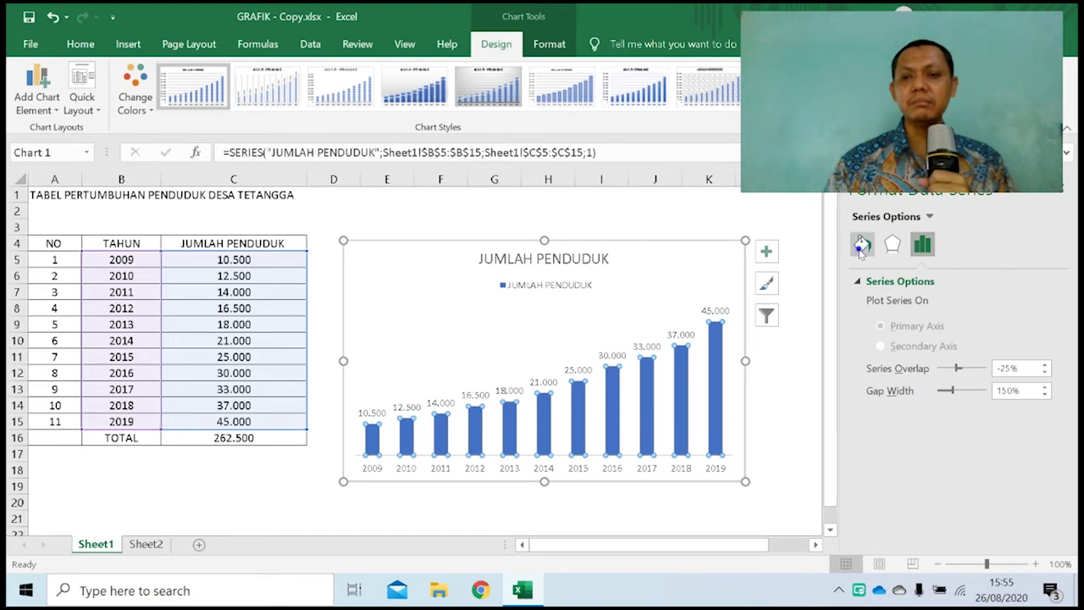
pyautogui.click(861, 246)
pyautogui.click(859, 284)
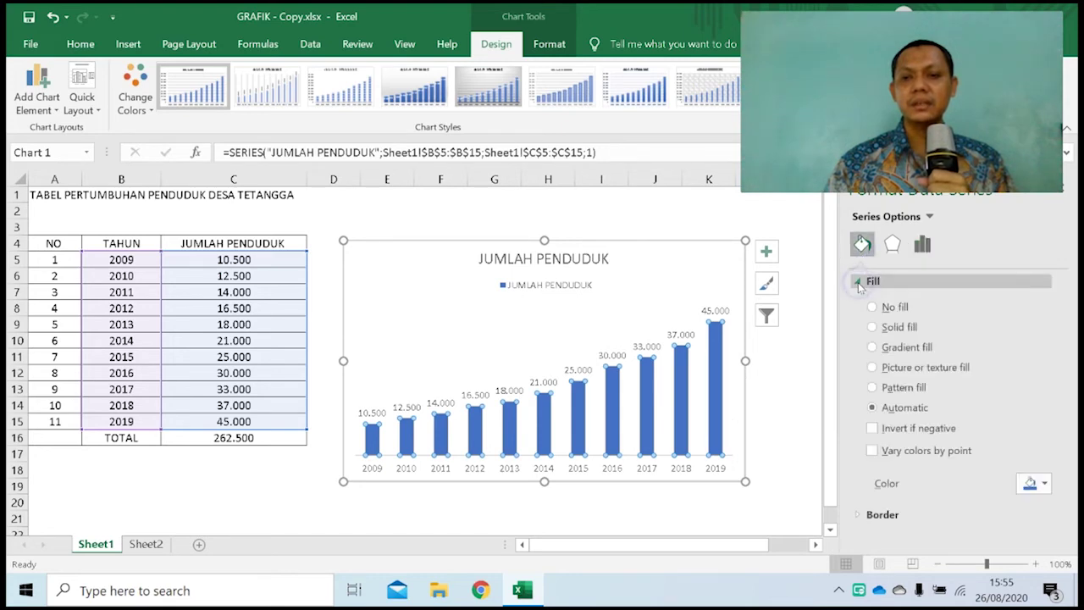
pyautogui.click(876, 368)
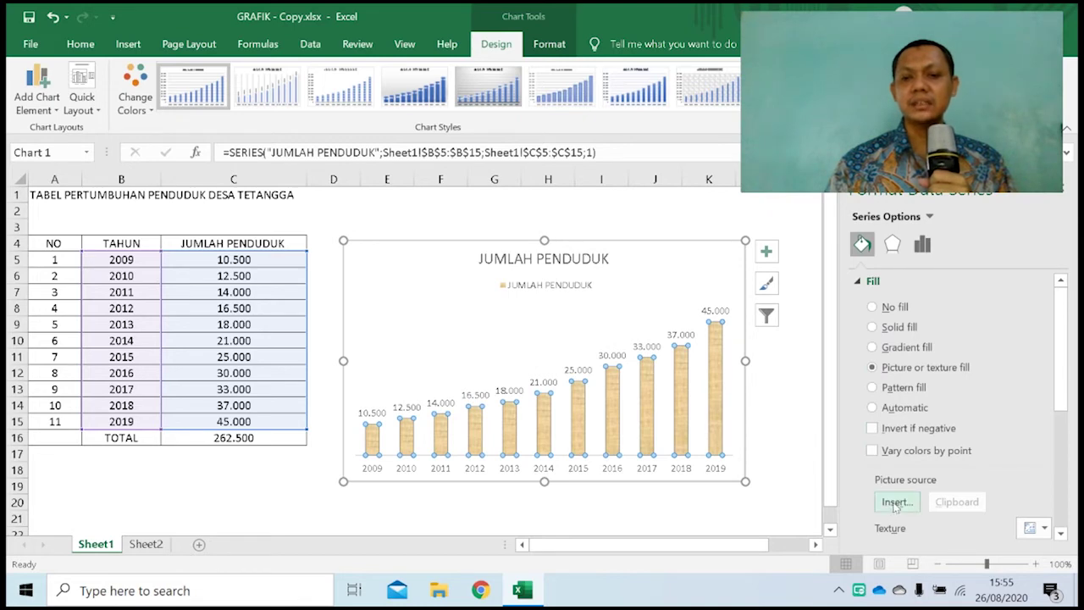
pyautogui.click(895, 502)
pyautogui.click(410, 390)
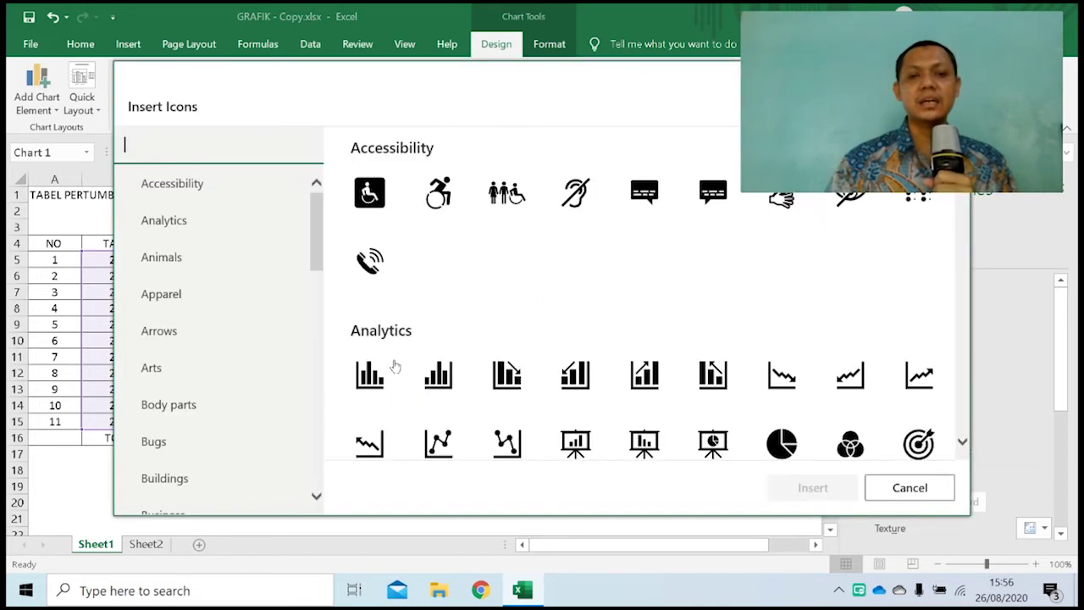
pyautogui.moveTo(315, 234); pyautogui.dragTo(353, 404)
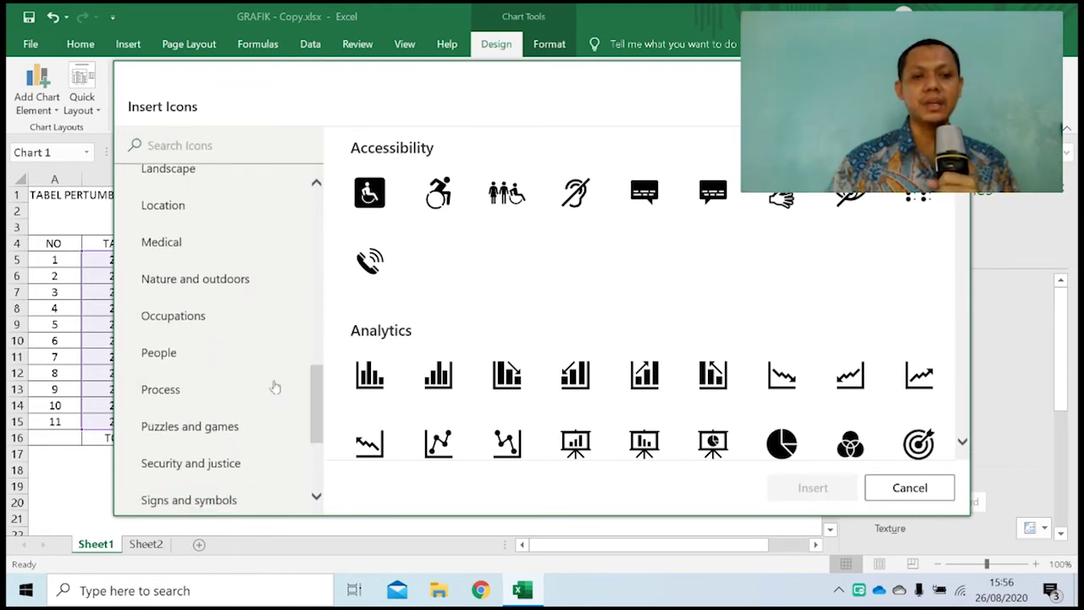
pyautogui.click(200, 360)
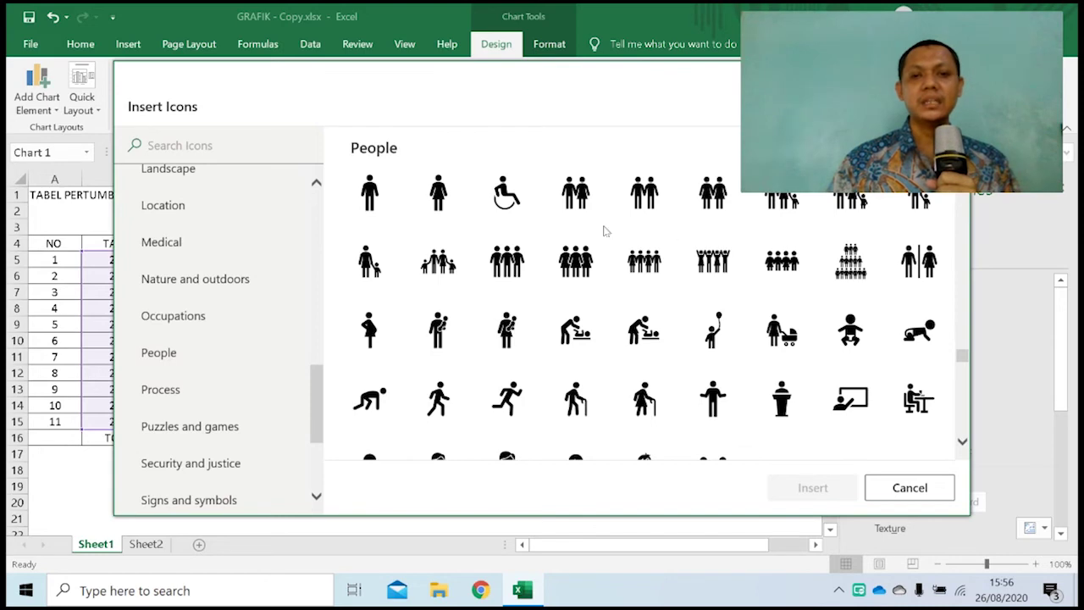
pyautogui.click(597, 178)
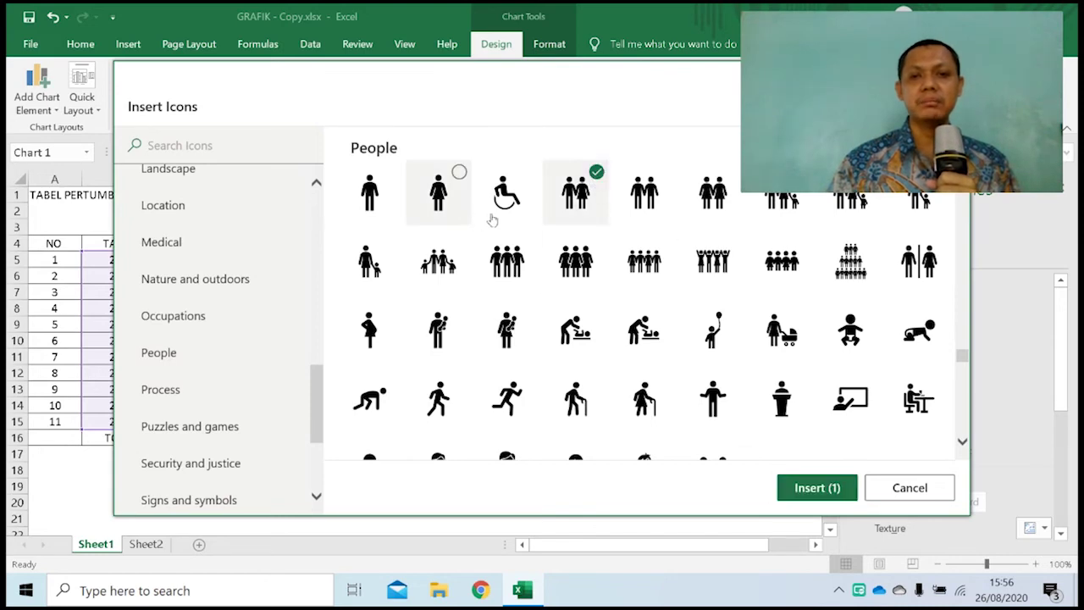
pyautogui.click(797, 487)
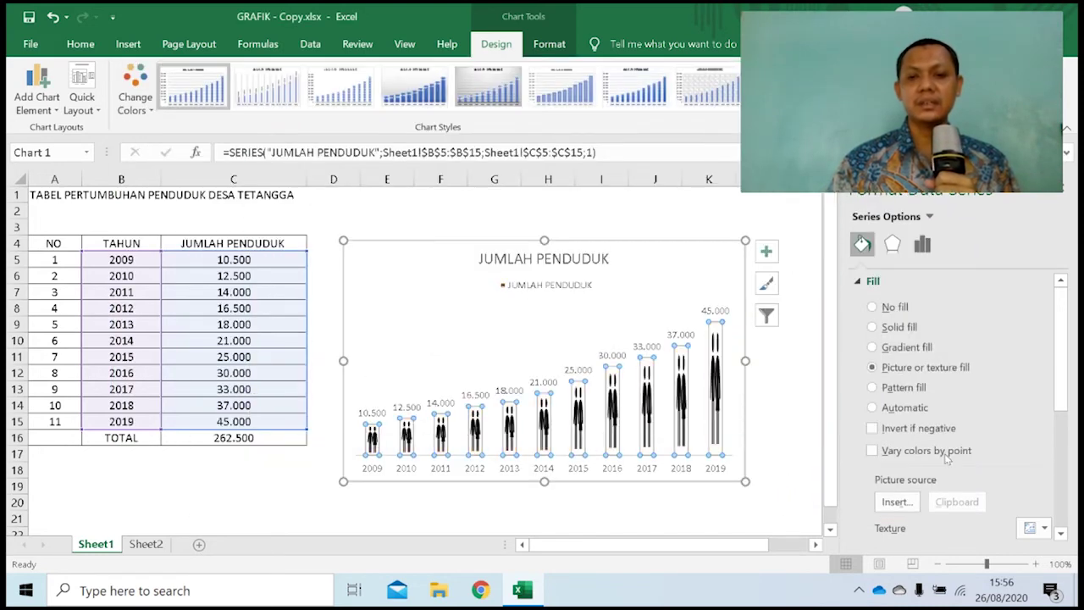
# - Set the picture fill to Stack so the person icons repeat up each column
pyautogui.scroll(-3, 1058, 377)
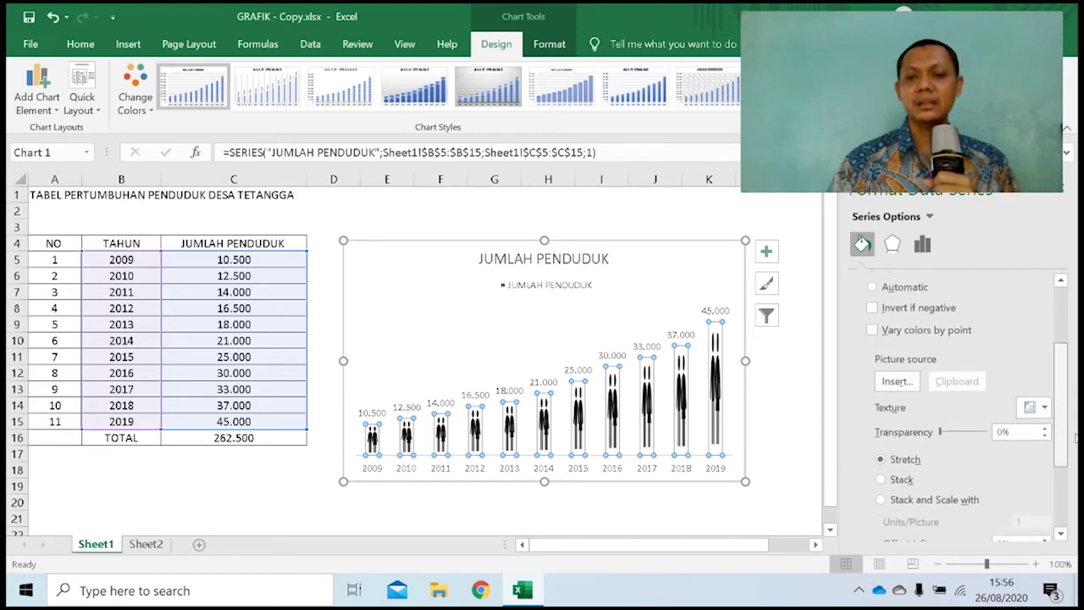
pyautogui.click(881, 468)
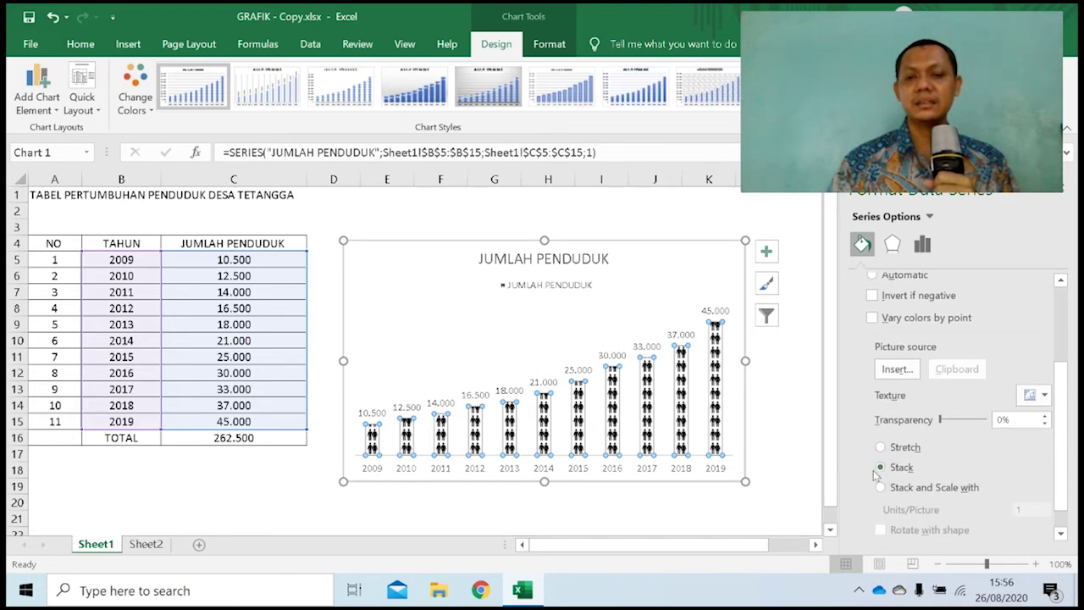
pyautogui.click(484, 332)
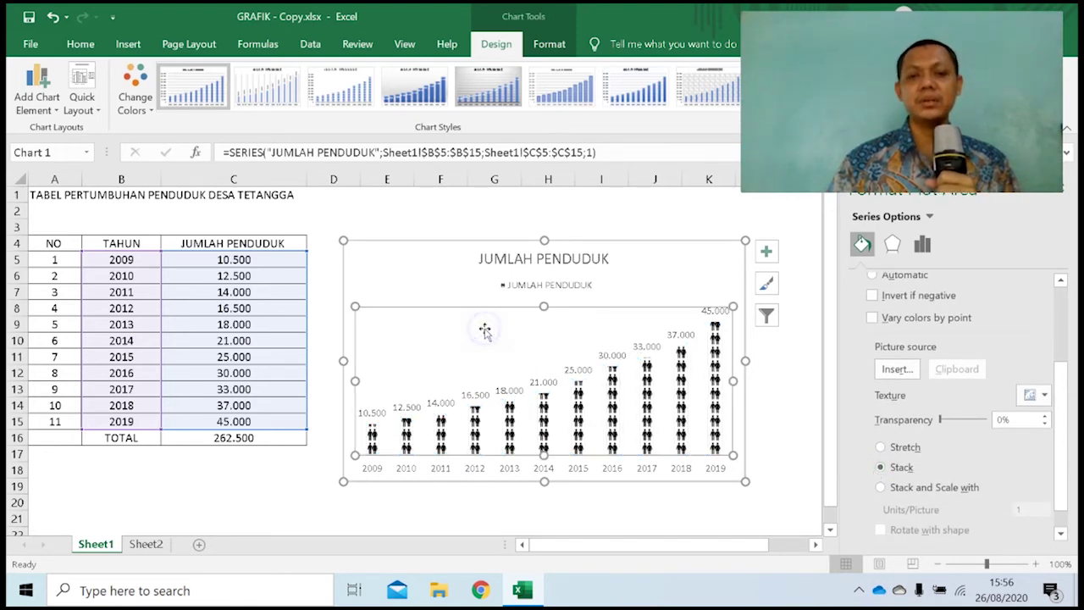
pyautogui.click(375, 415)
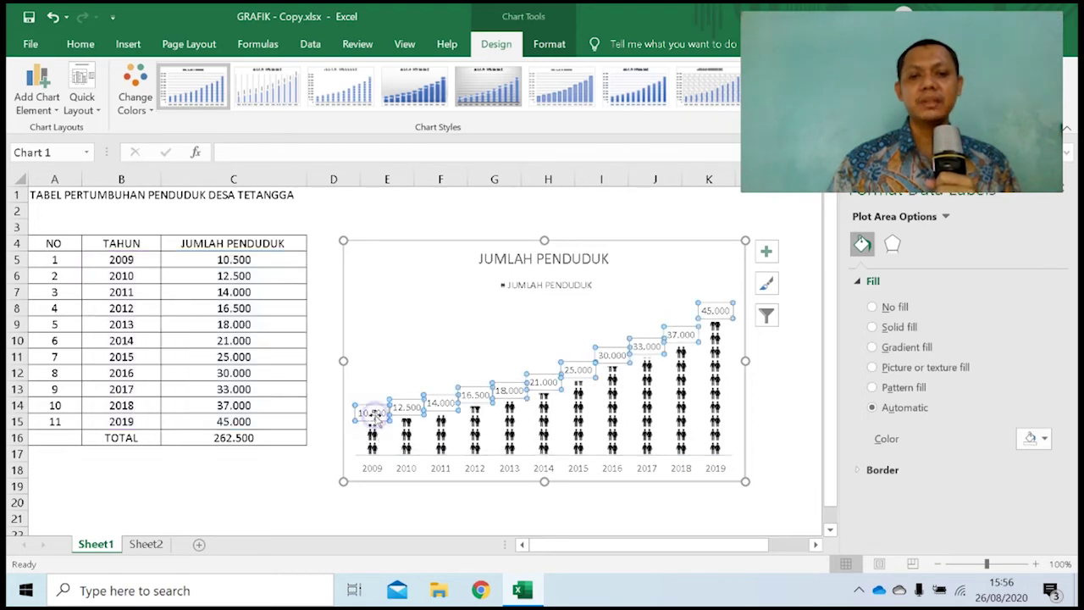
# - Make the population value labels red text and bold
pyautogui.click(974, 217)
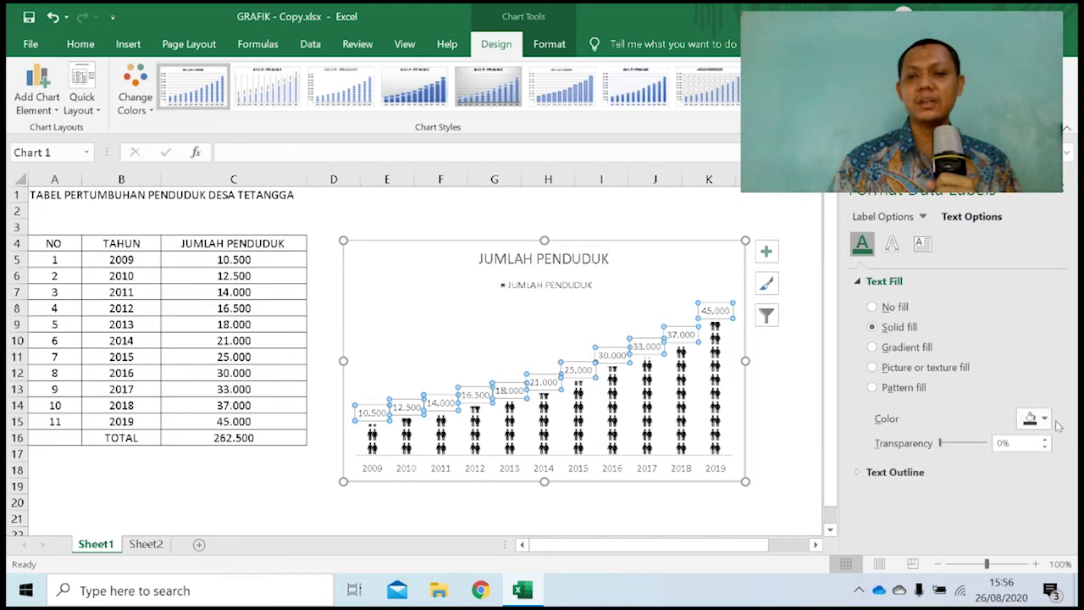
pyautogui.click(1044, 419)
pyautogui.click(959, 383)
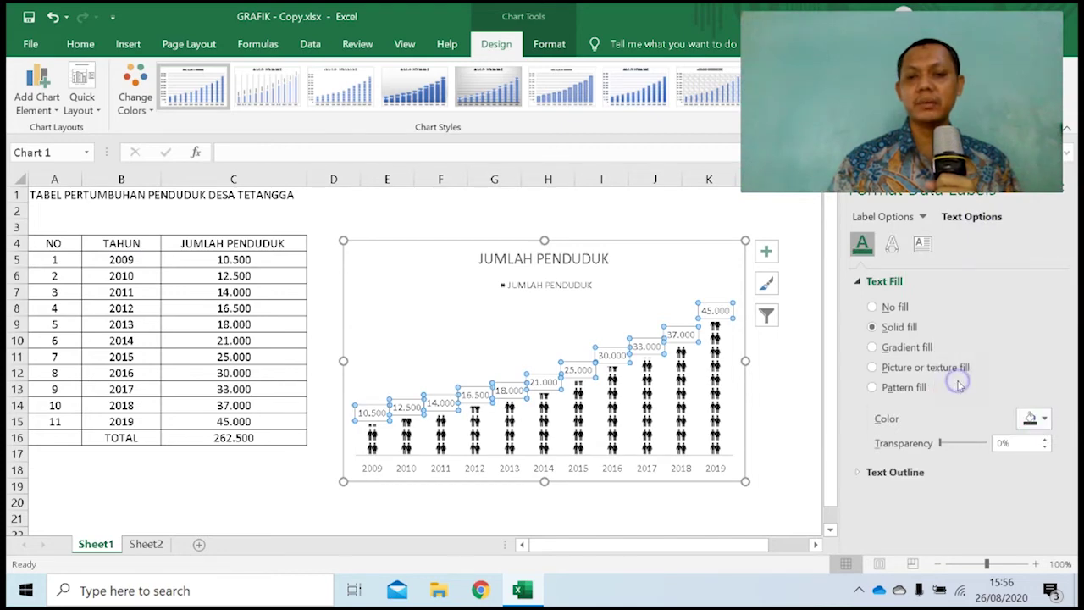
pyautogui.click(81, 44)
pyautogui.click(98, 102)
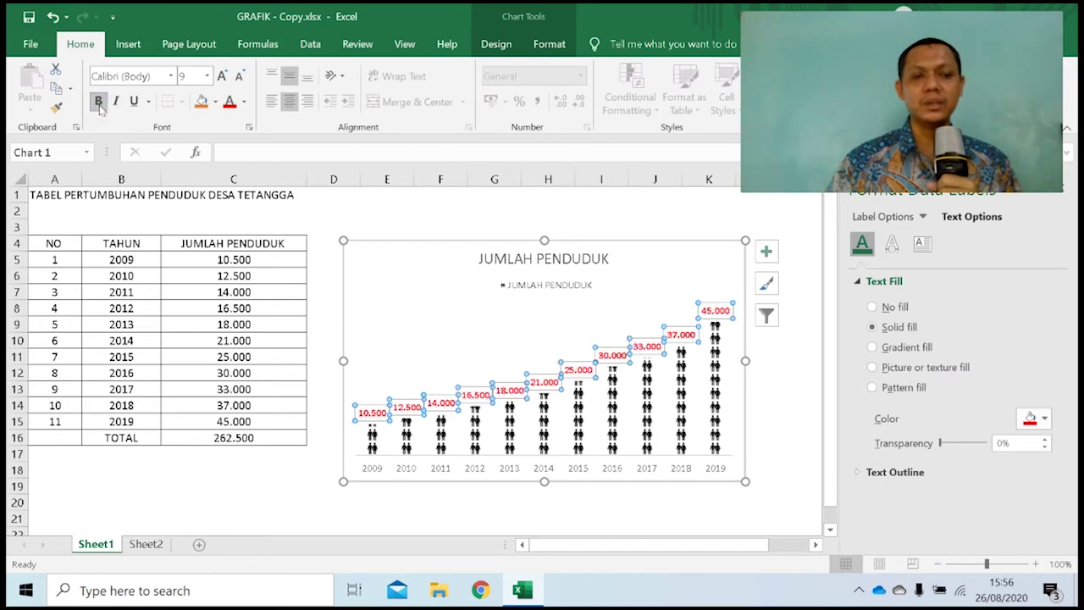
pyautogui.click(792, 399)
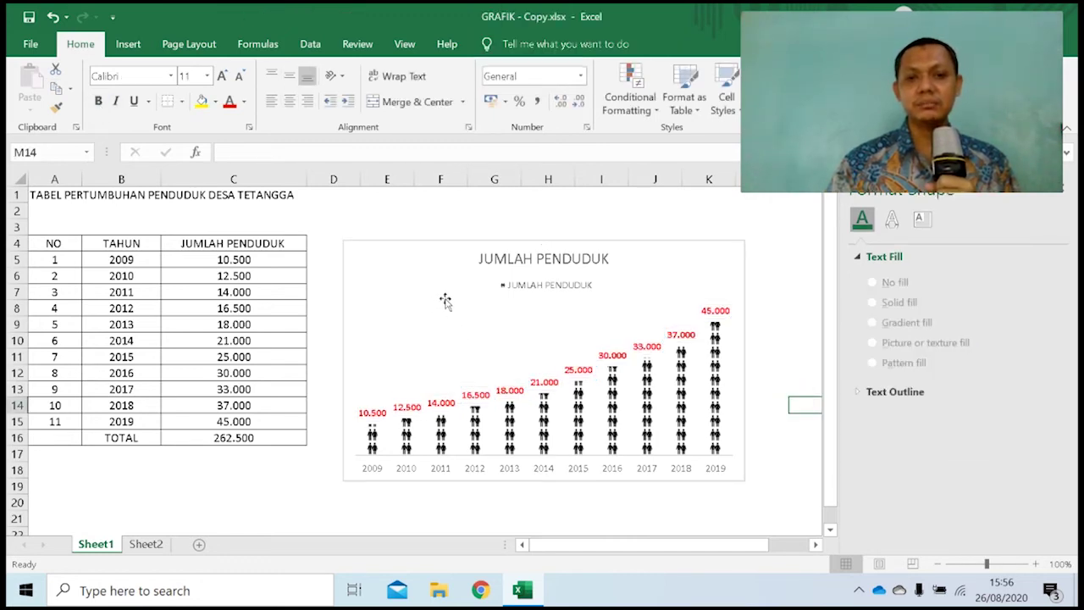
pyautogui.click(393, 302)
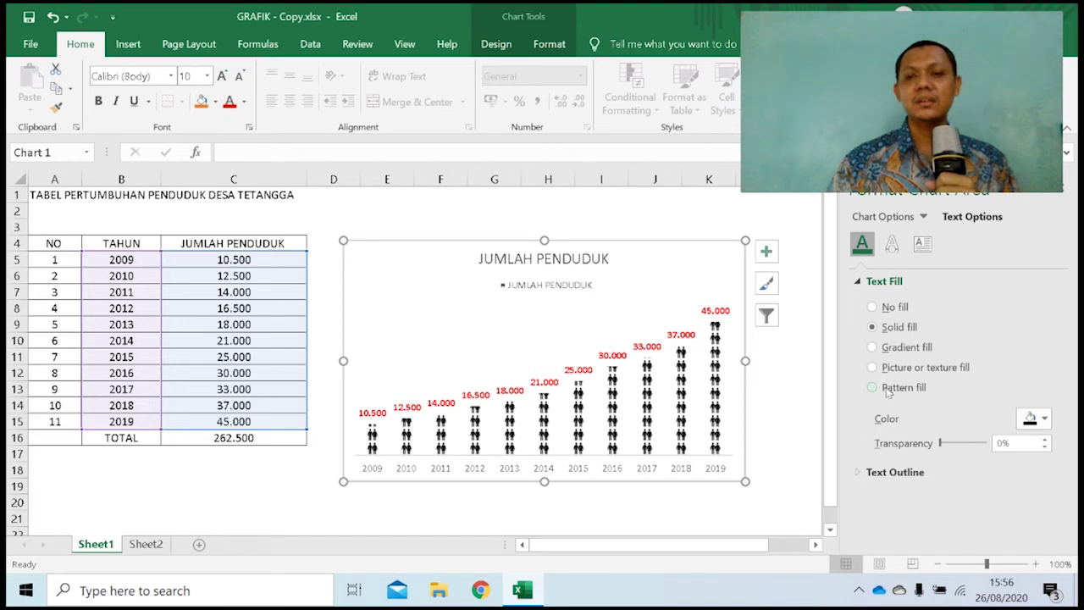
# - Give all chart text a solid light green fill
pyautogui.click(872, 347)
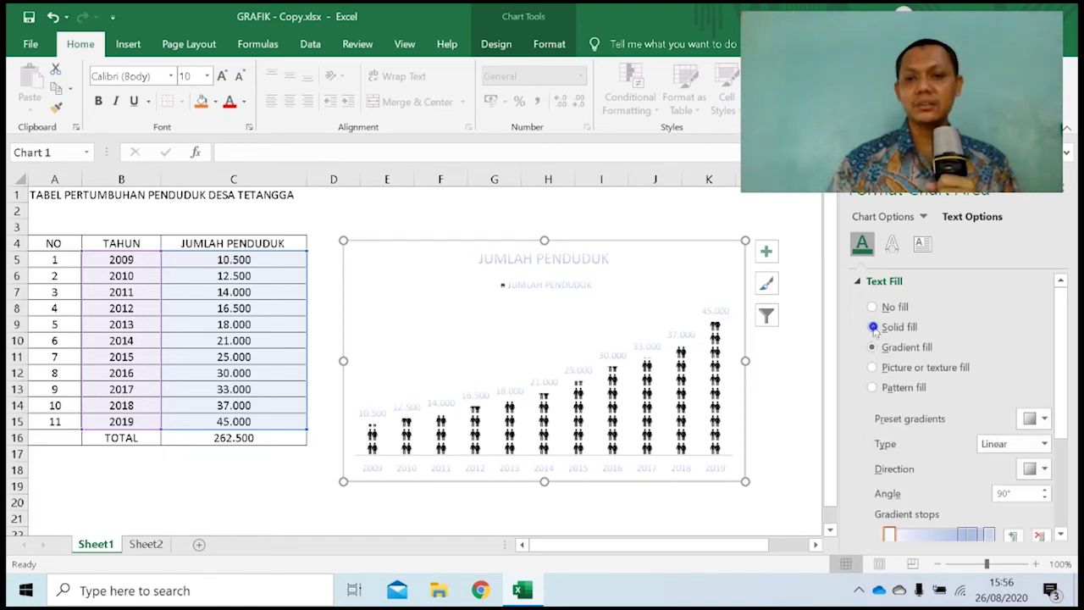
pyautogui.click(873, 327)
pyautogui.click(1045, 418)
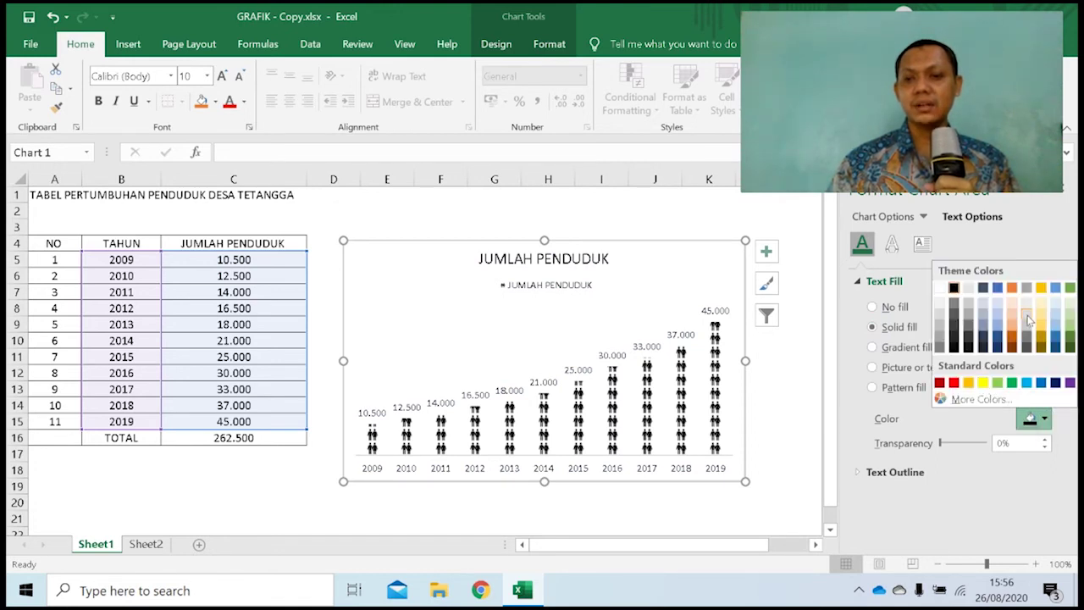
pyautogui.click(1072, 326)
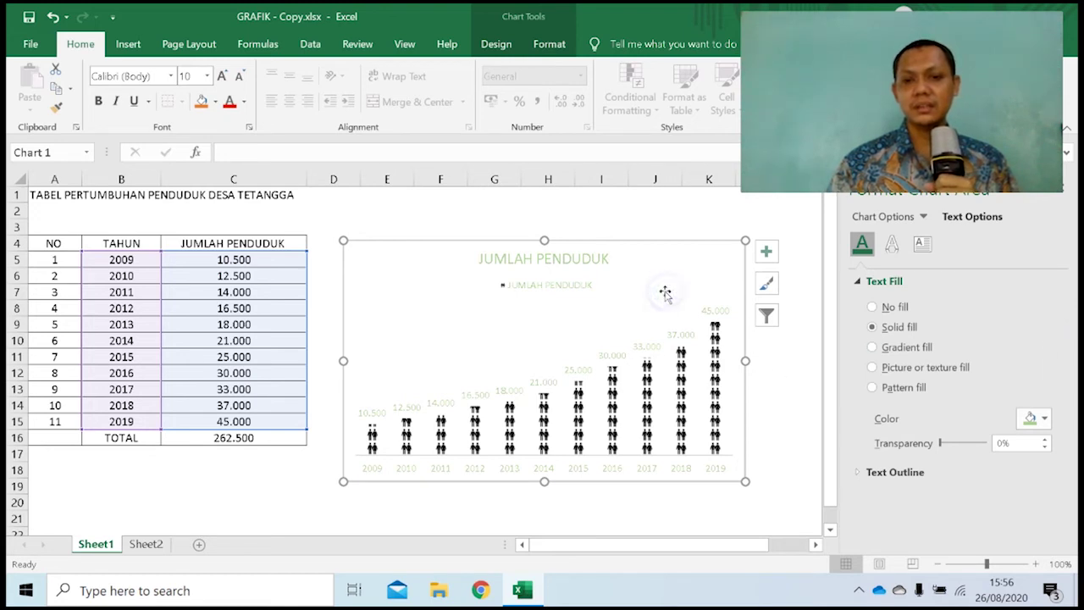
# - Reapply red colour and bold to the population value labels
pyautogui.click(647, 347)
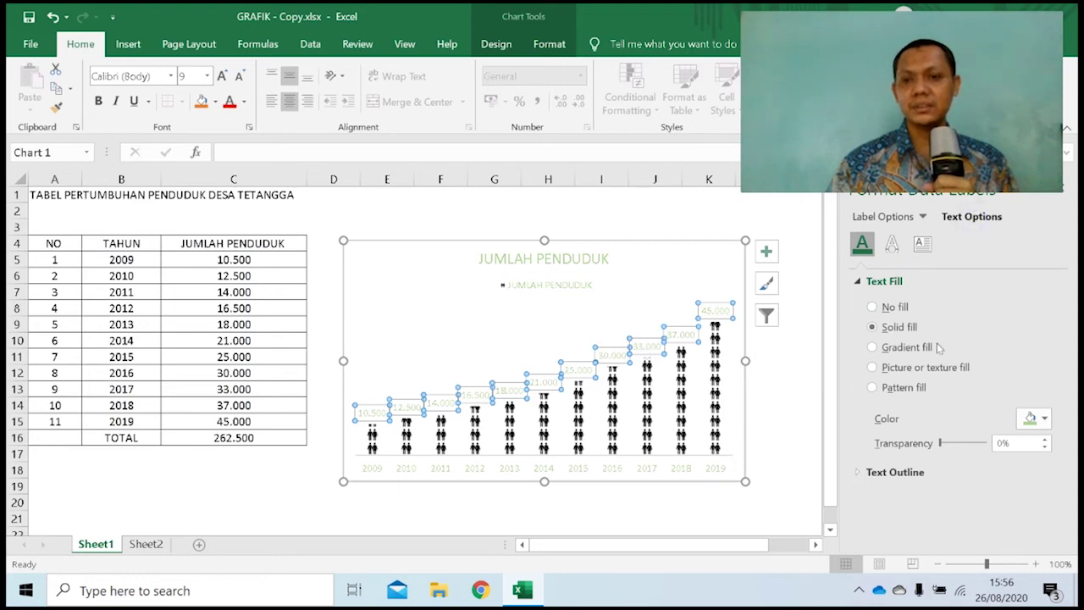
pyautogui.click(1042, 417)
pyautogui.click(954, 383)
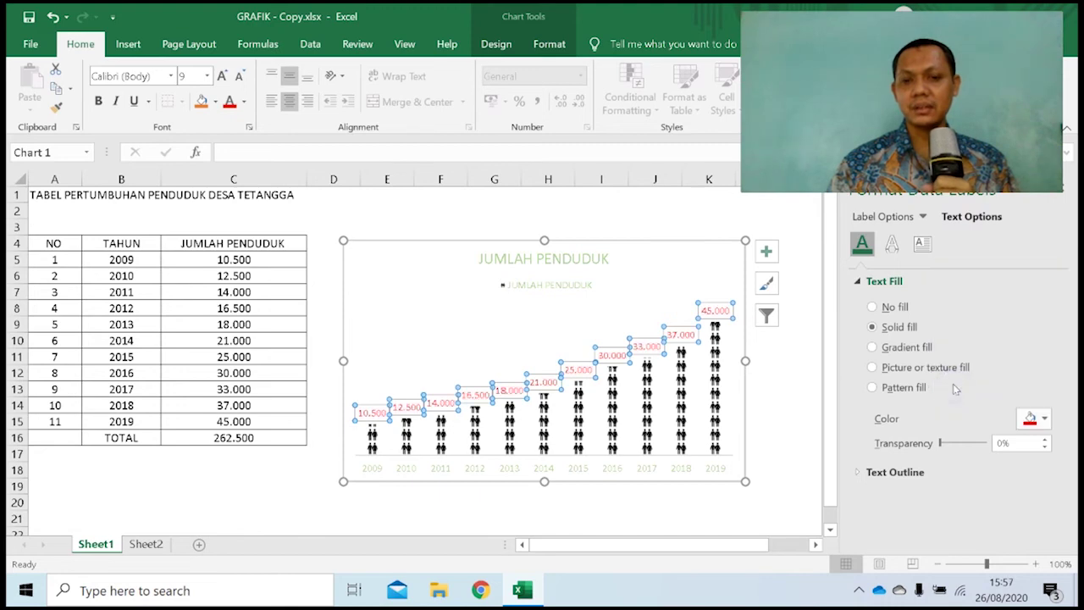
pyautogui.click(99, 101)
pyautogui.click(459, 317)
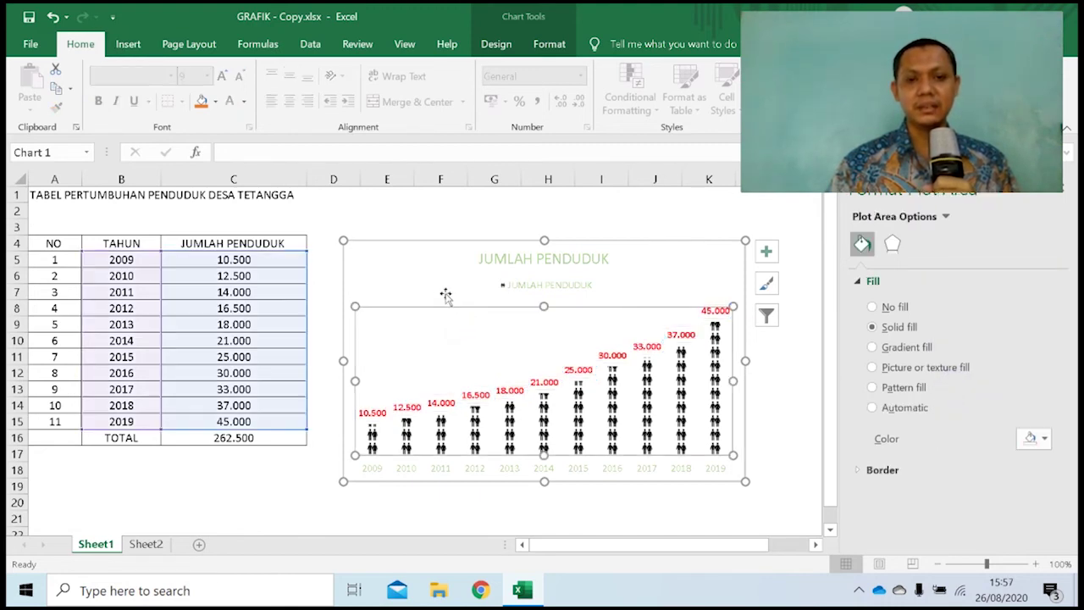
# - Fill the plot area with a solid light green, after trying gold and darker green
pyautogui.click(431, 271)
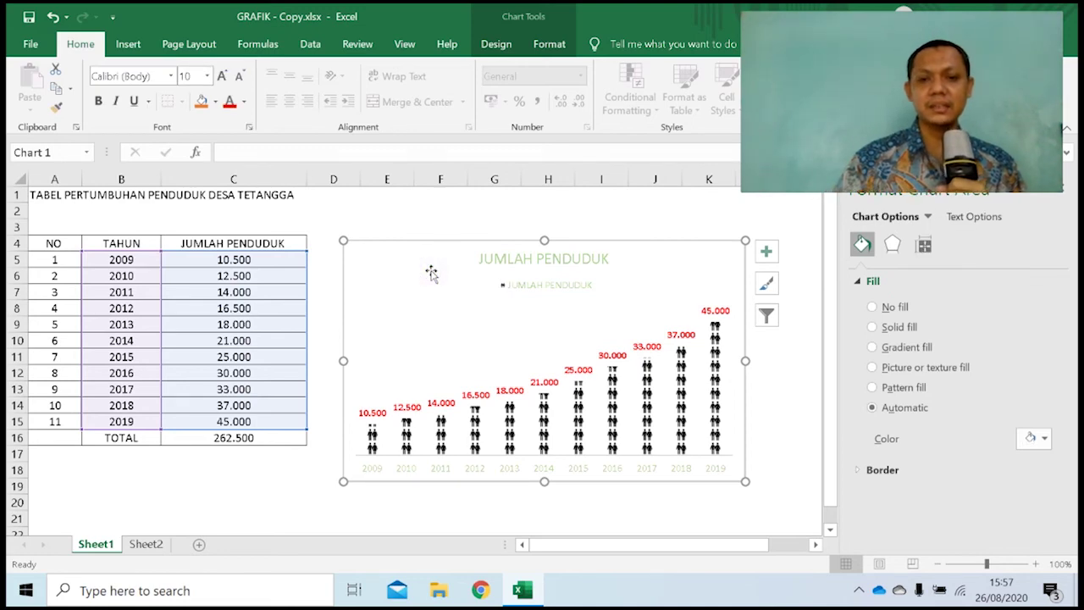
pyautogui.click(463, 352)
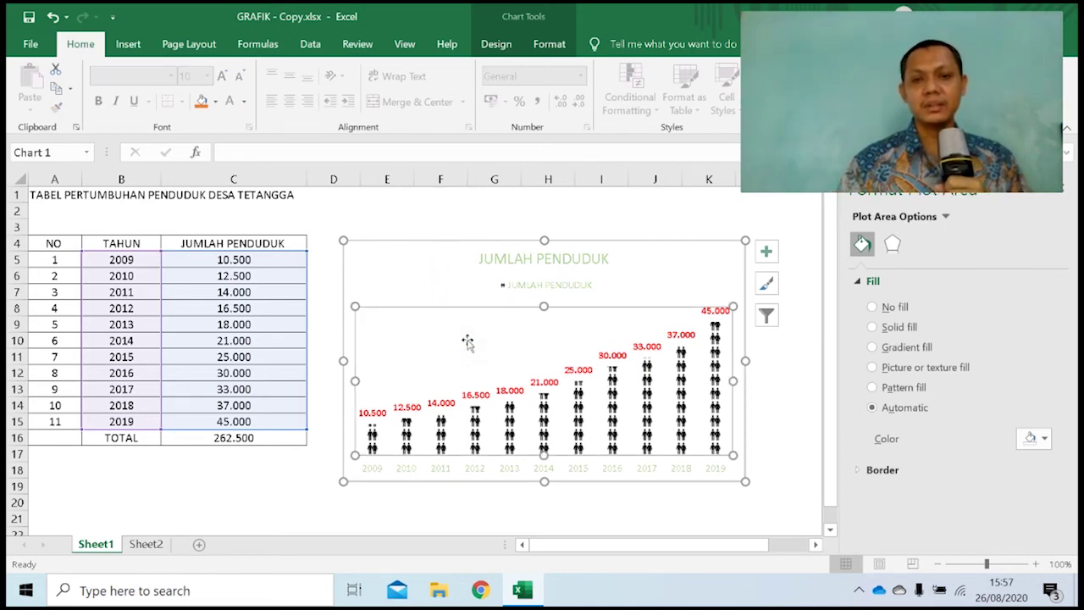
pyautogui.click(873, 327)
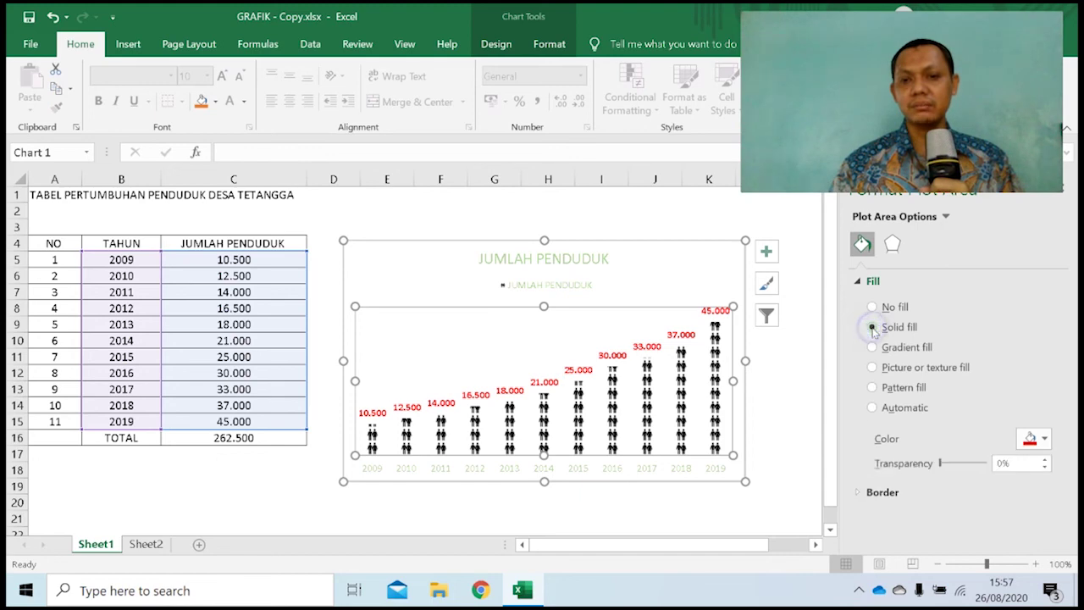
pyautogui.click(1046, 439)
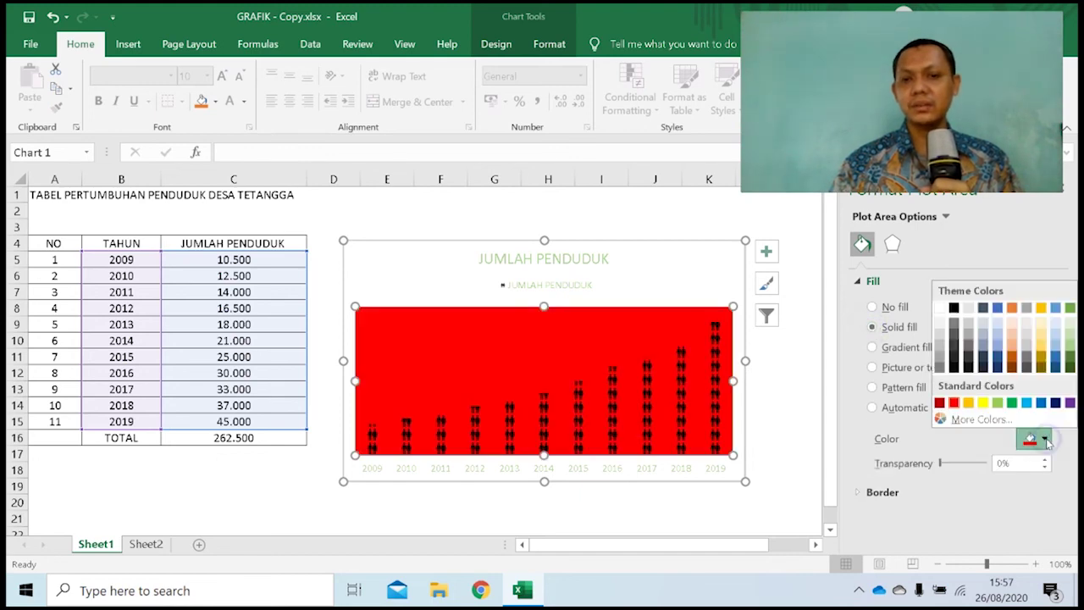
pyautogui.click(1050, 327)
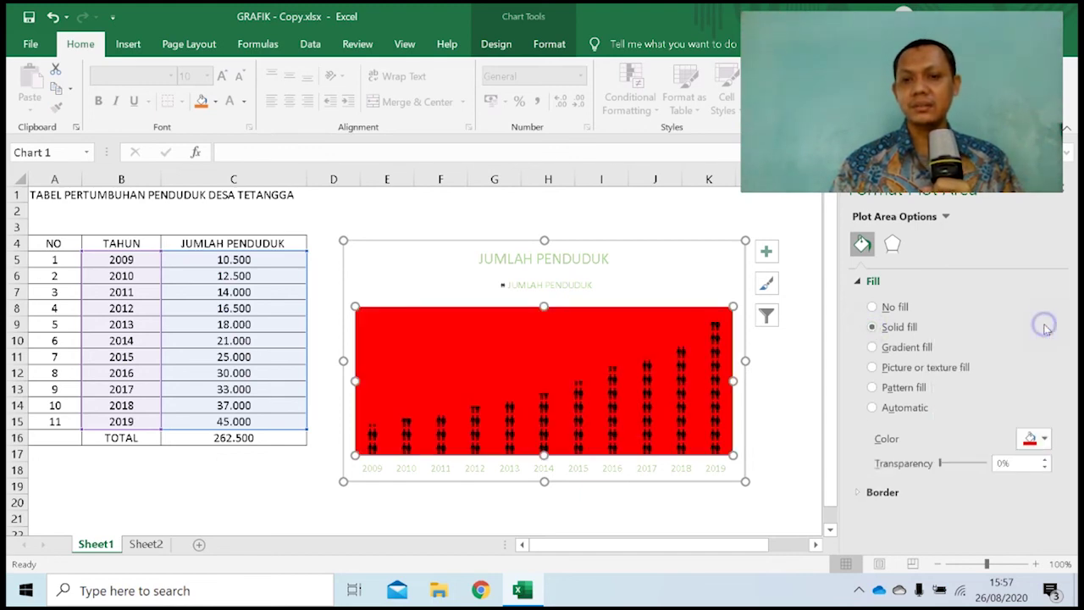
pyautogui.click(1046, 438)
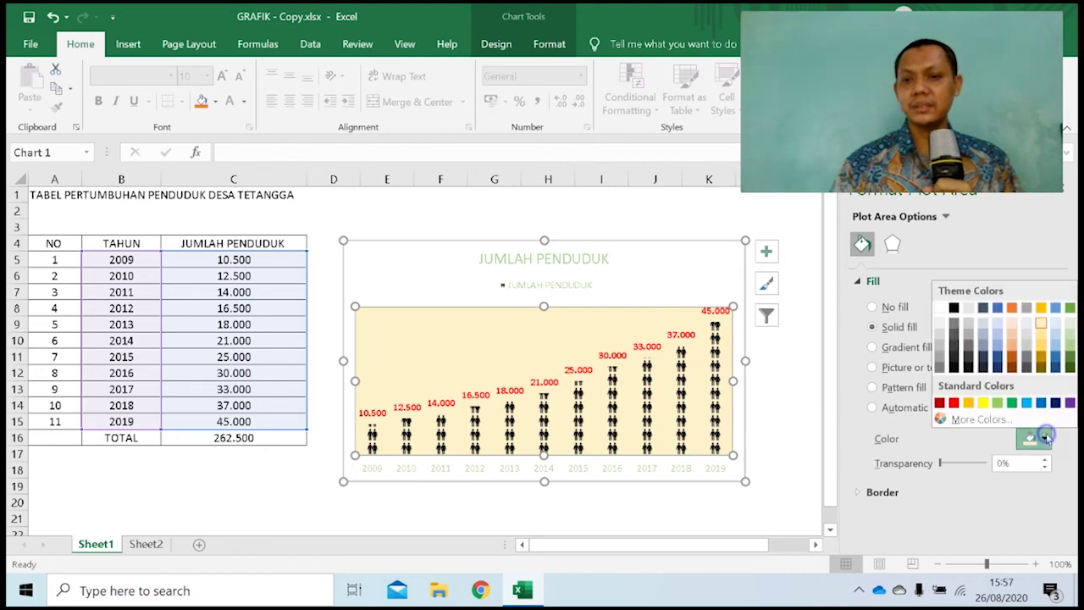
pyautogui.click(1069, 344)
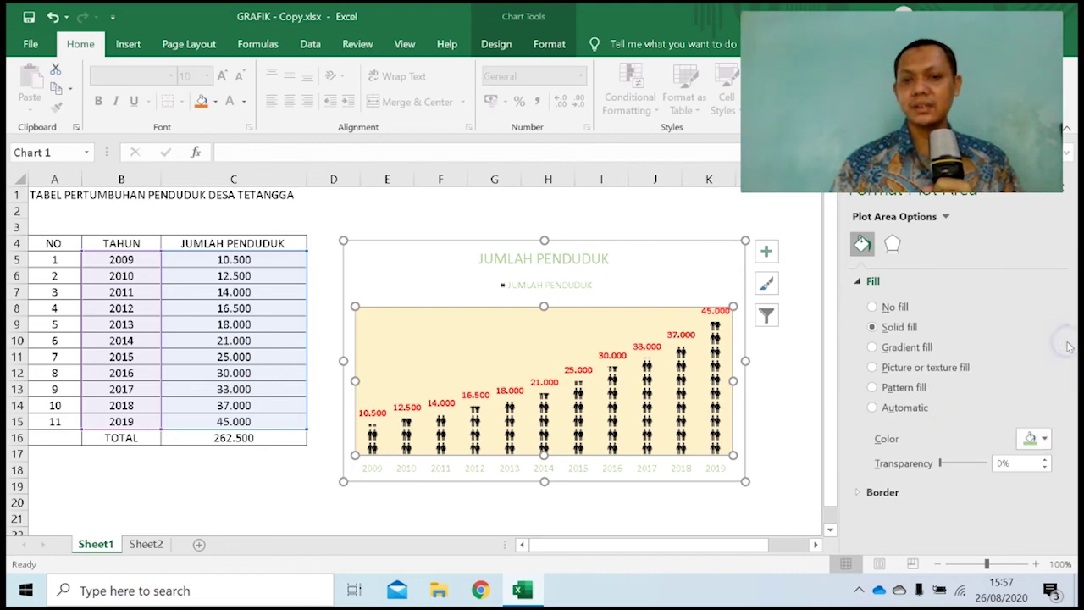
pyautogui.click(1043, 437)
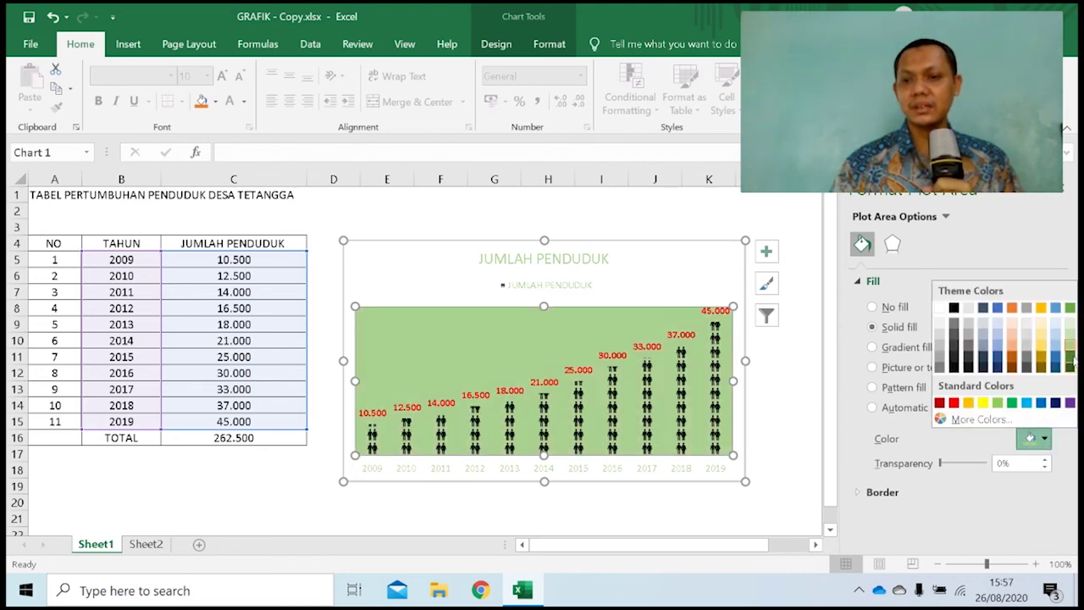
pyautogui.click(1066, 324)
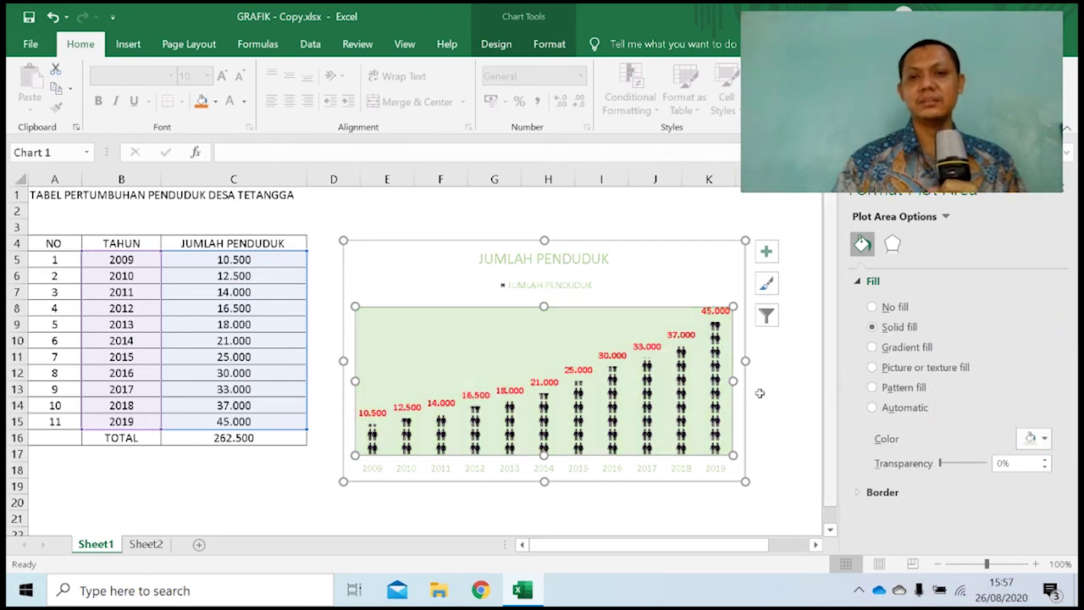
pyautogui.click(792, 388)
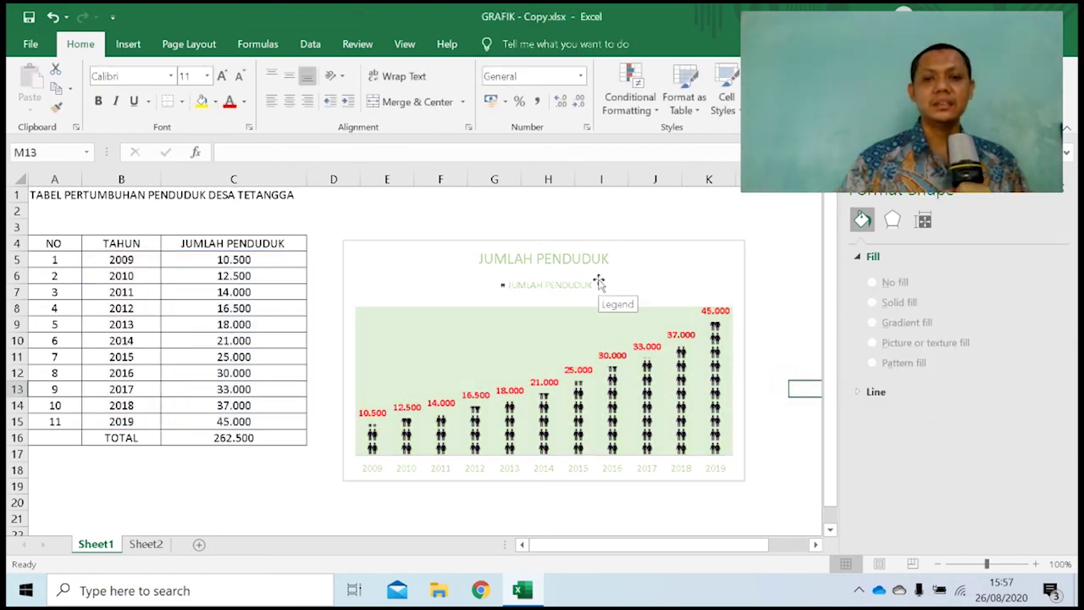